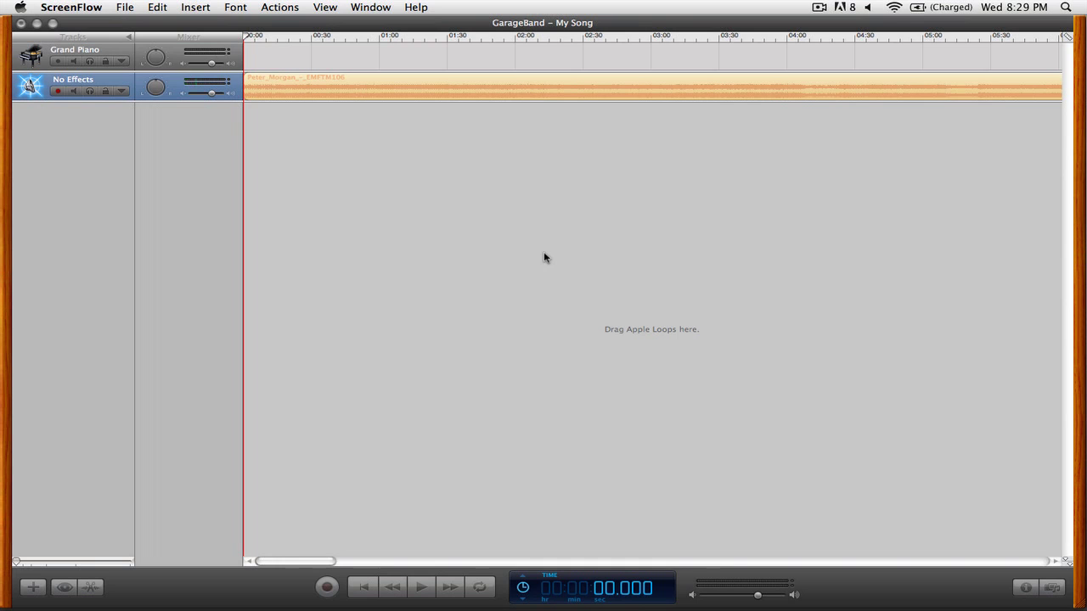
Show the Podcast Track in My Song from the Track menu and open the track editor
click(544, 253)
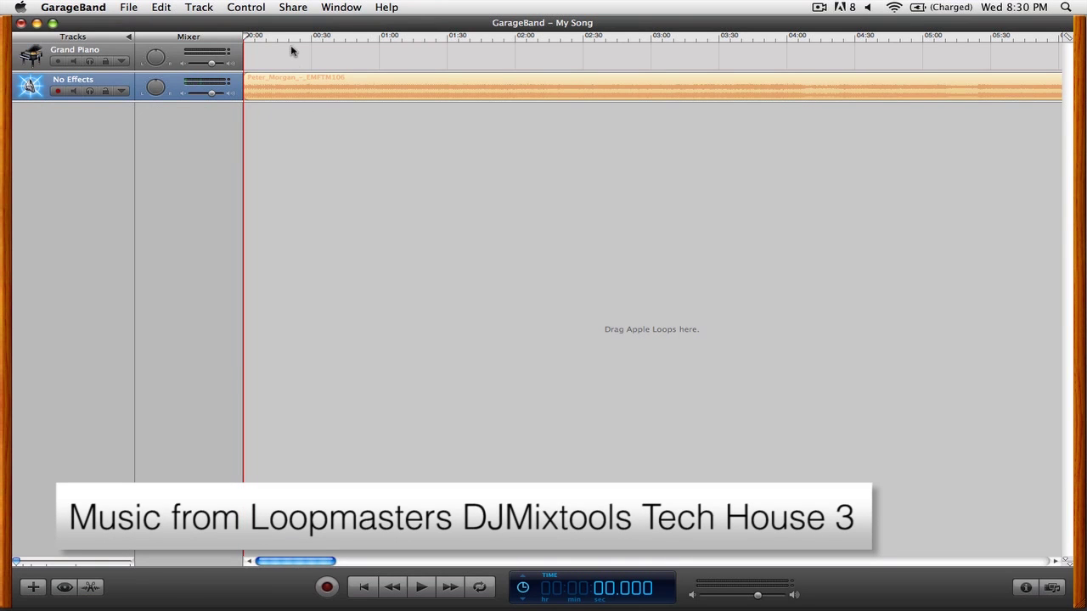
click(200, 7)
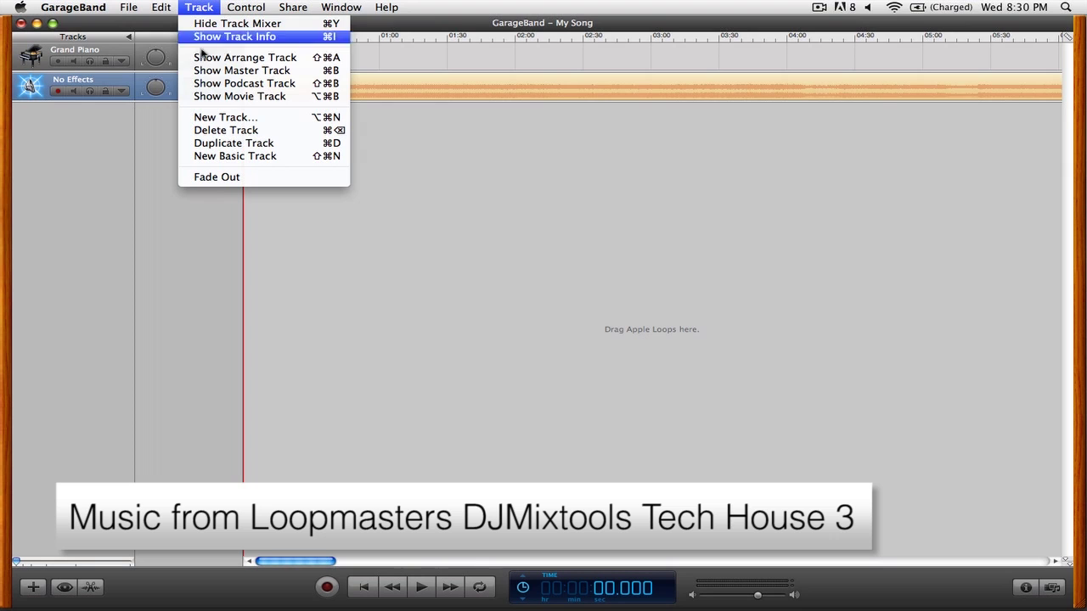
click(232, 84)
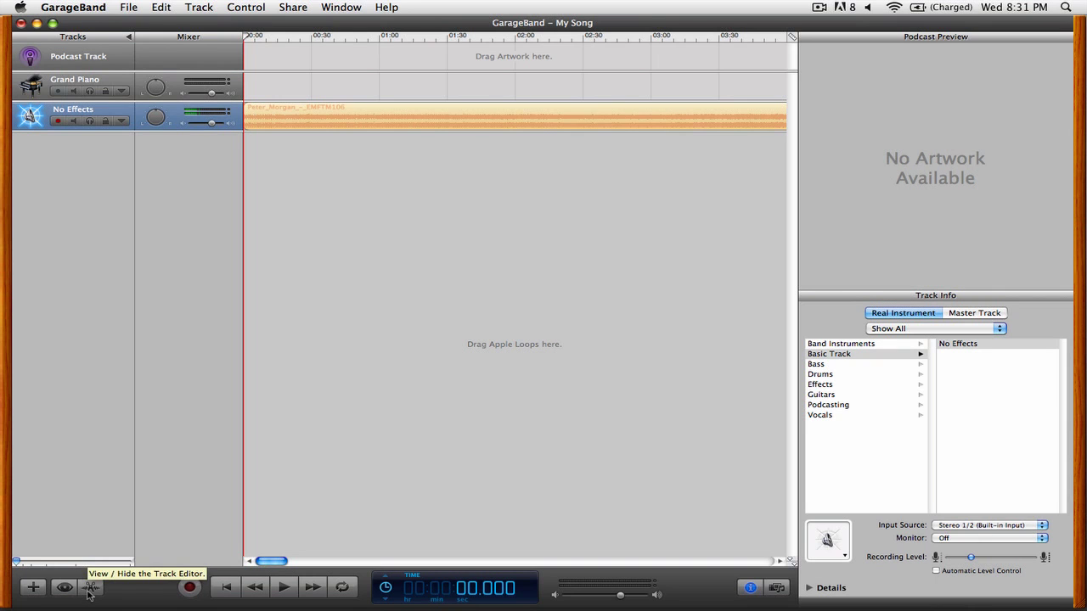
click(90, 588)
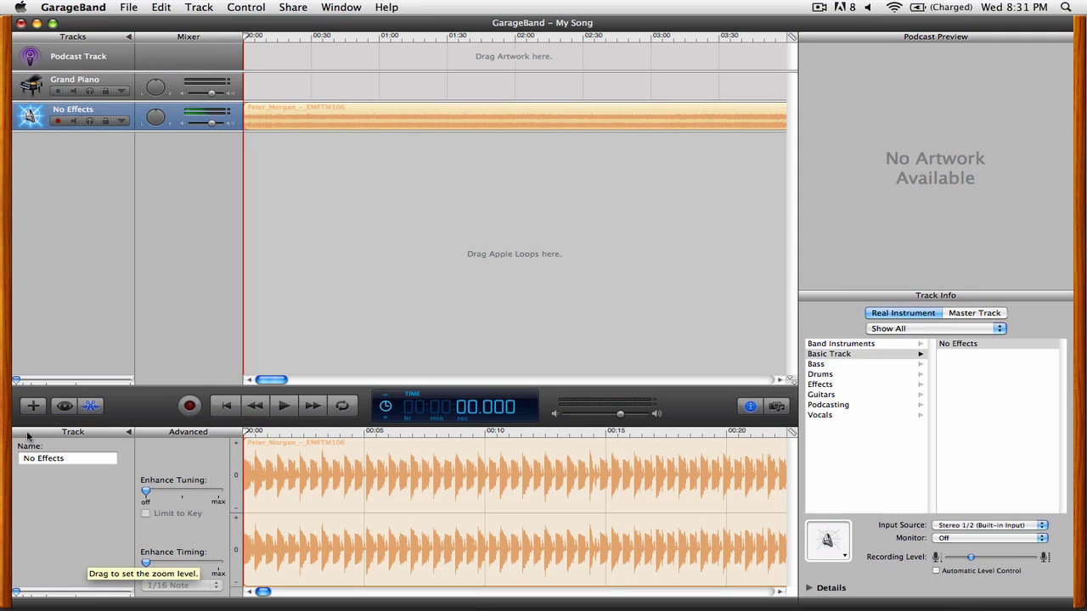
Select the podcast track and add a first marker at 00:00:00.000
click(116, 57)
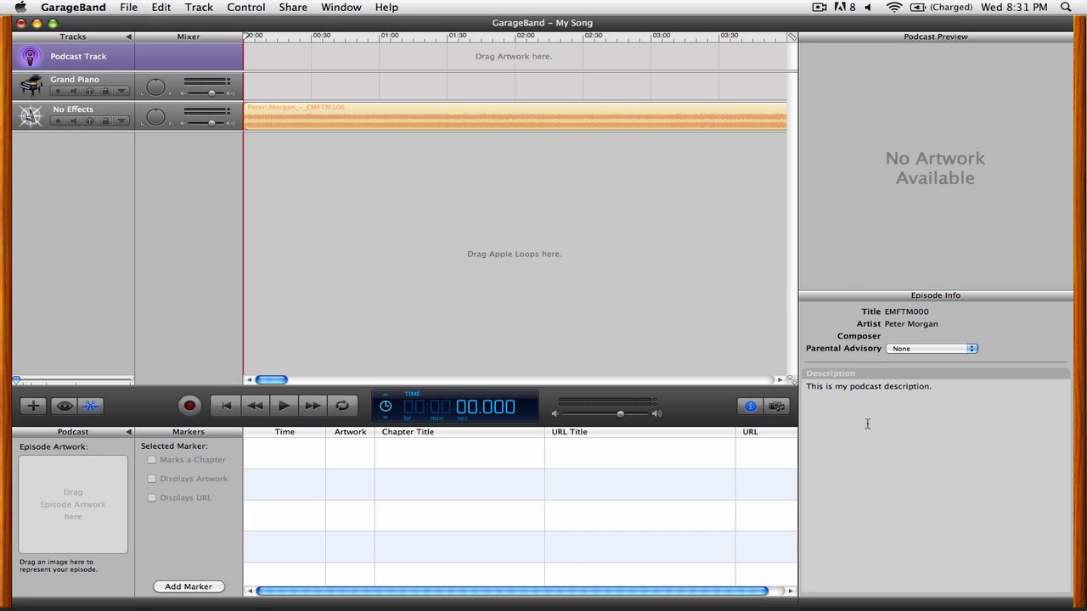
click(181, 587)
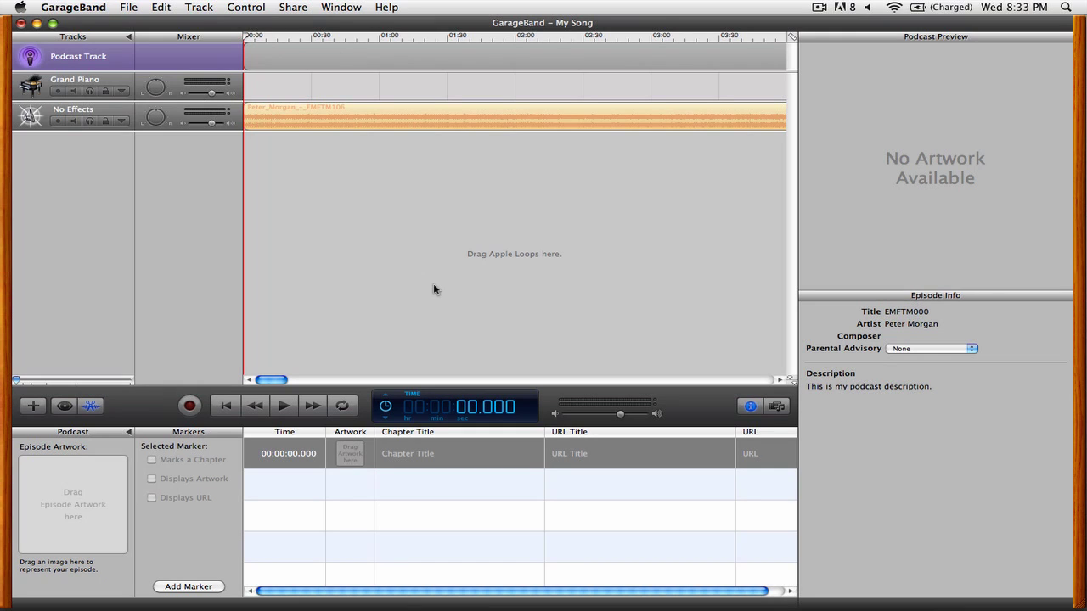
Give the first chapter marker the title 'Track 1'
click(488, 457)
click(473, 455)
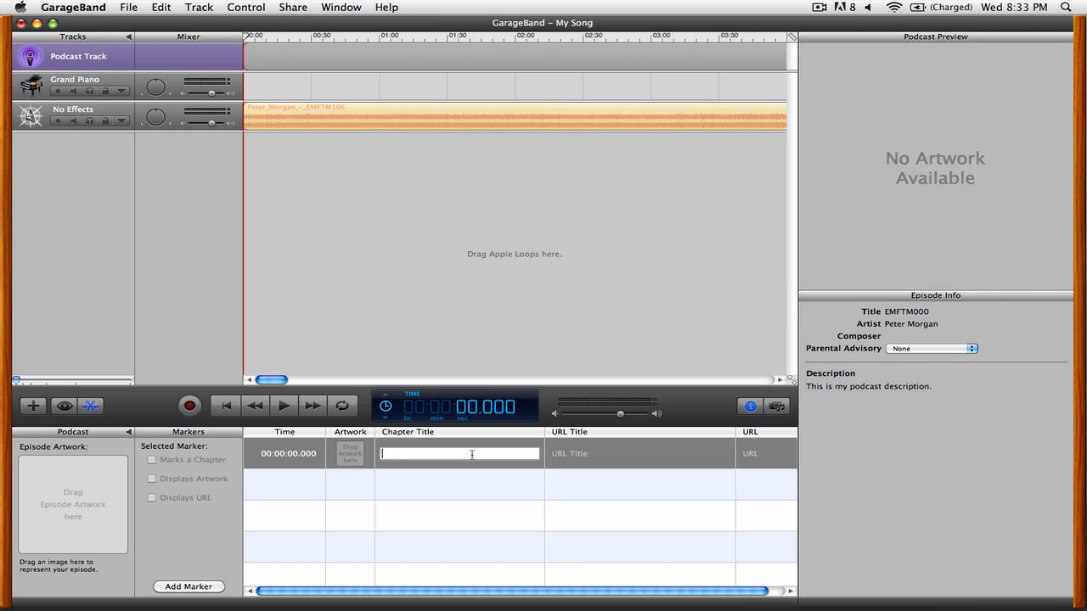
text(Track 1)
click(502, 498)
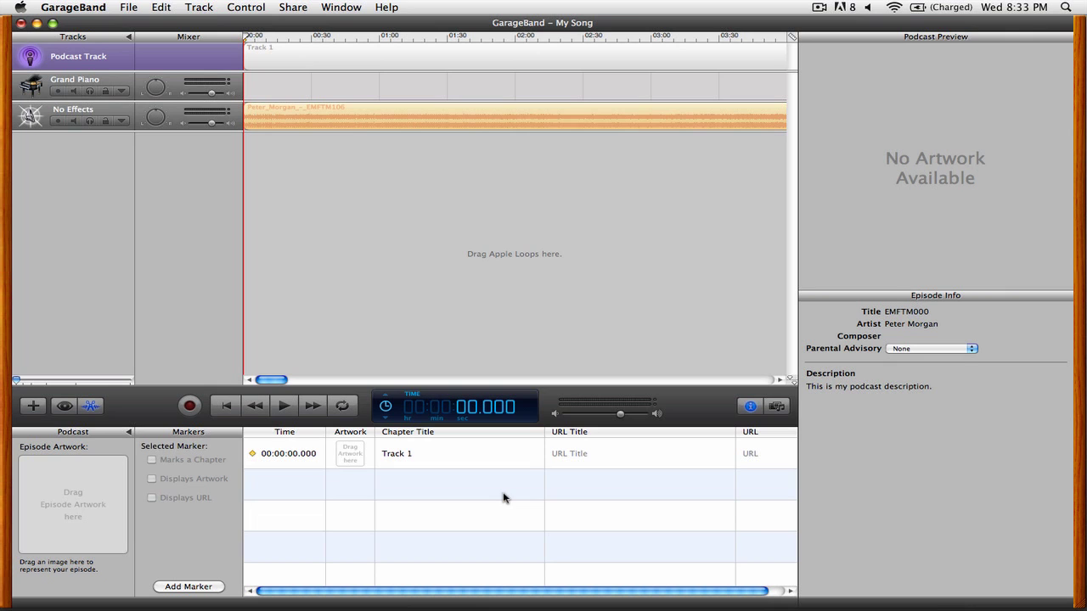
key(super+Tab)
key(super+Tab)
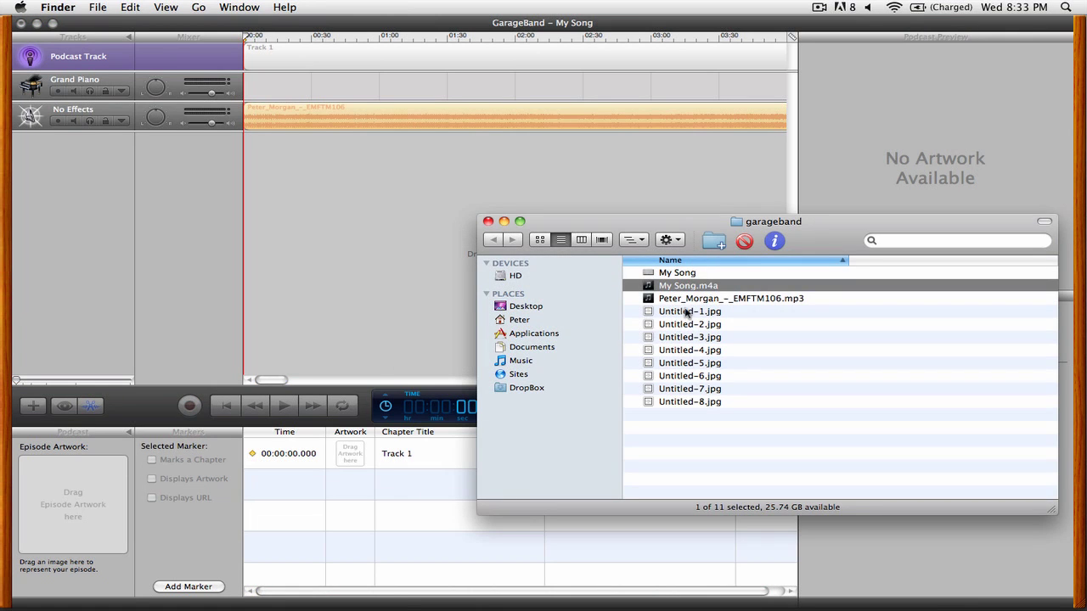
Drag Untitled-1.jpg from Finder onto the Track 1 marker's Artwork cell
drag(686, 313, 362, 463)
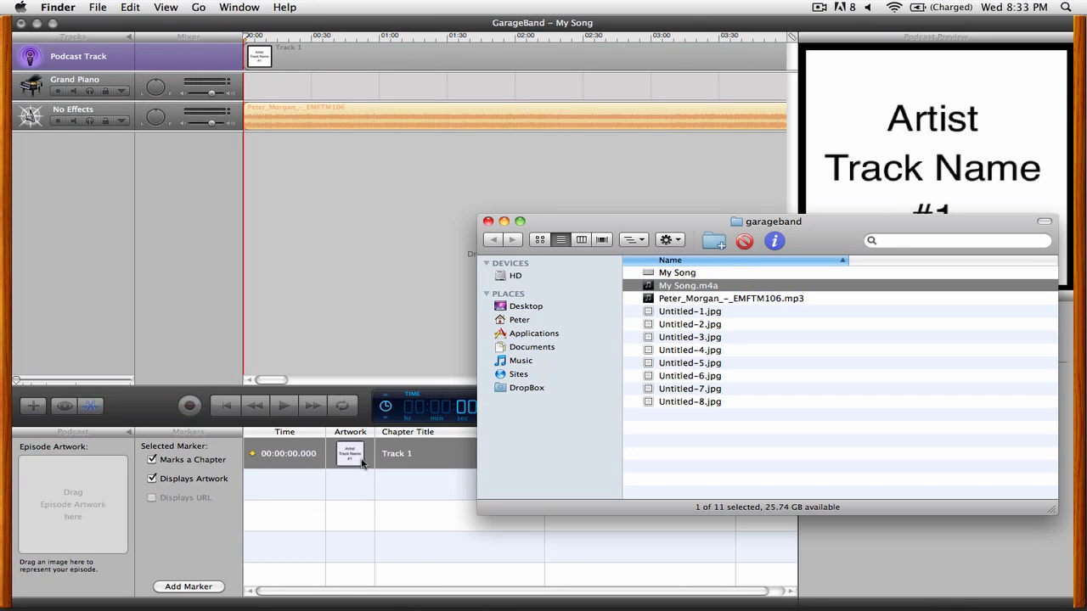
click(420, 492)
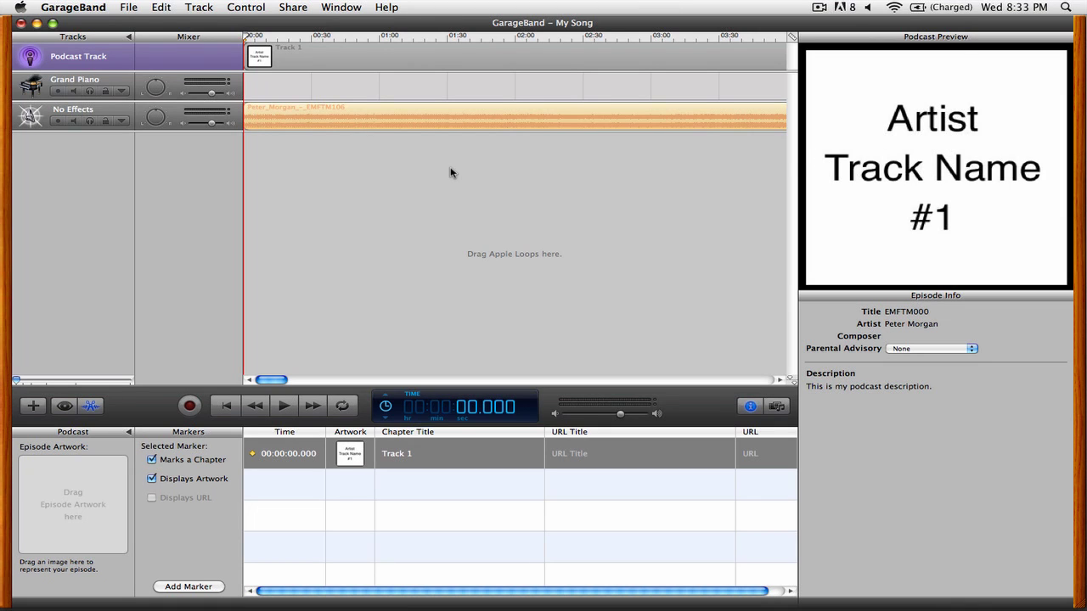
scroll(450, 173, right, 8)
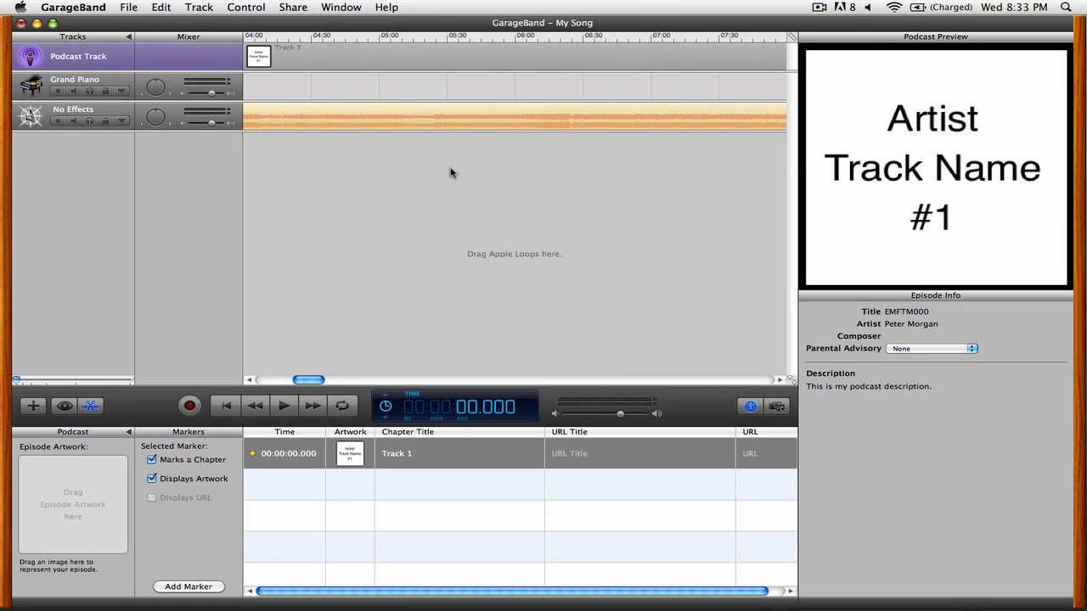
Add a marker at 06:00.333 and title it 'Track 2'
click(515, 42)
drag(514, 42, 515, 42)
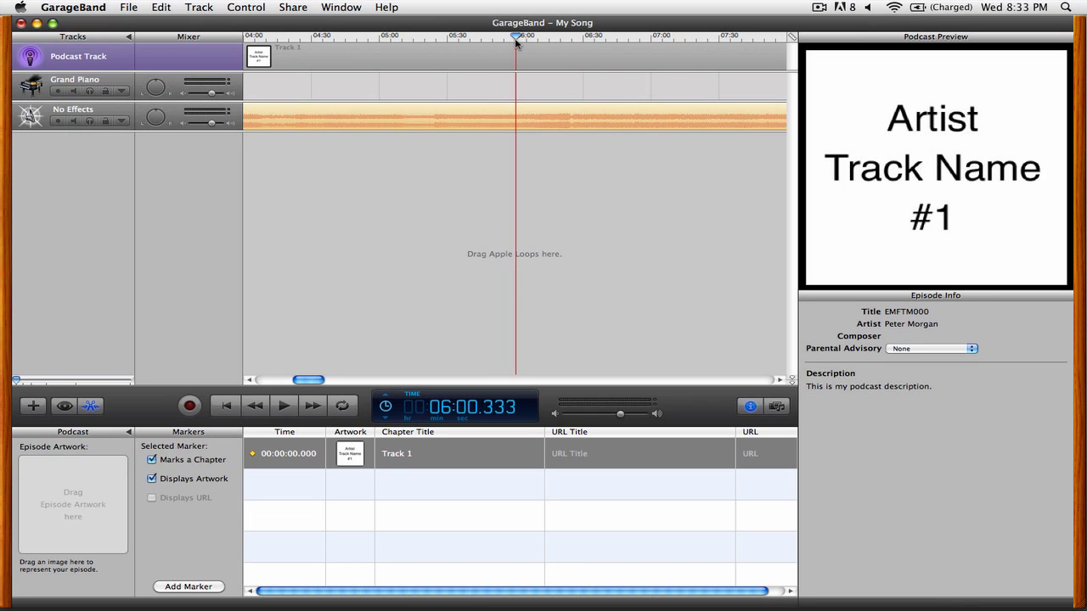
click(189, 587)
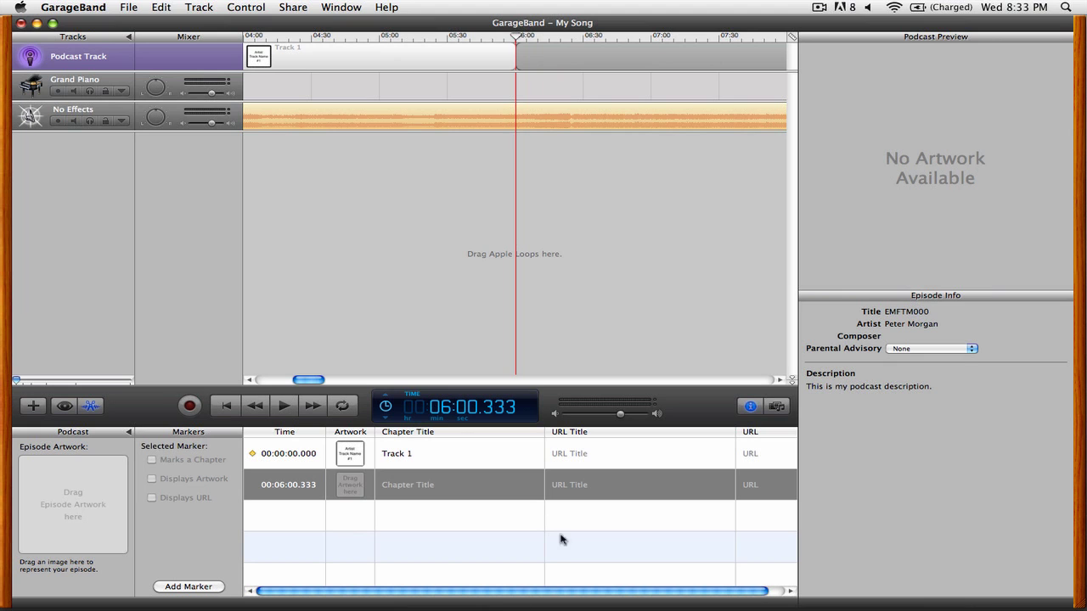
click(432, 485)
text(Track 2)
key(Return)
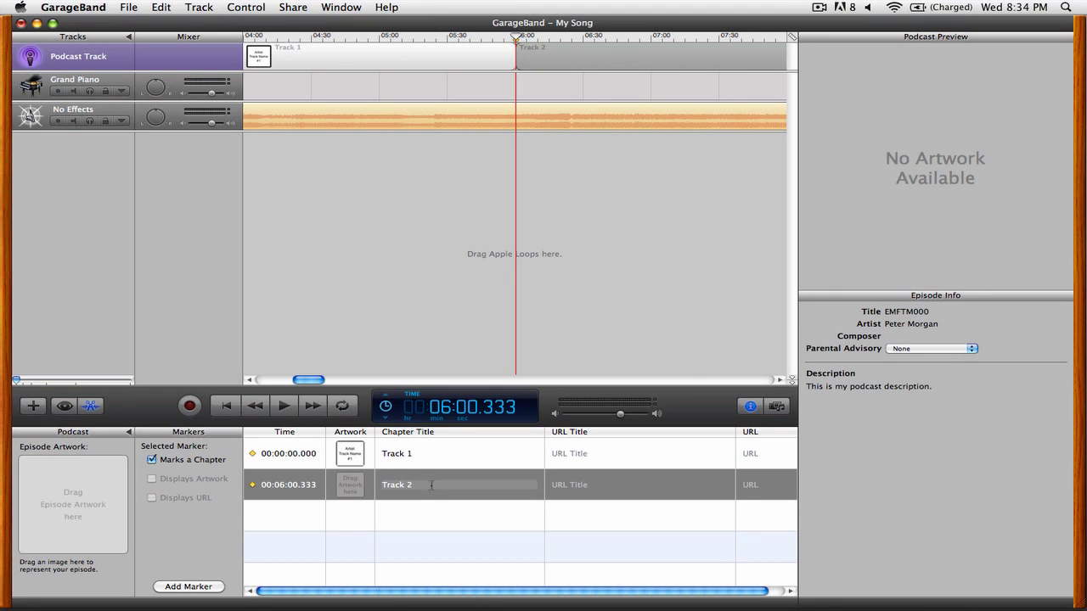
Attach Untitled-2.jpg as Track 2's artwork and scrub past 6:00 to check it
key(super+Tab)
drag(703, 333, 350, 485)
click(422, 520)
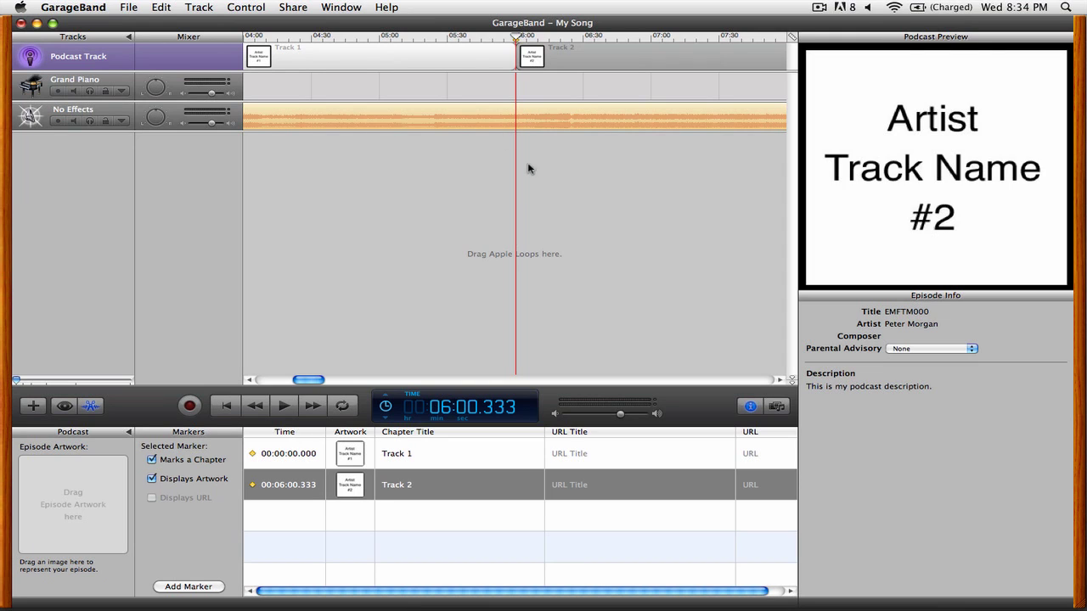
click(457, 35)
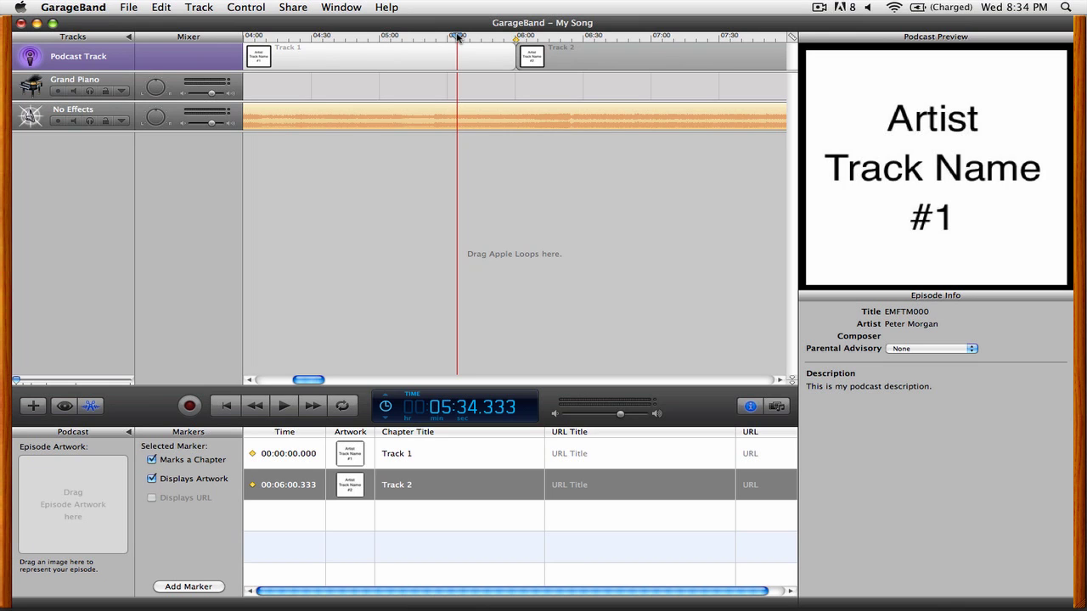
drag(457, 36, 533, 35)
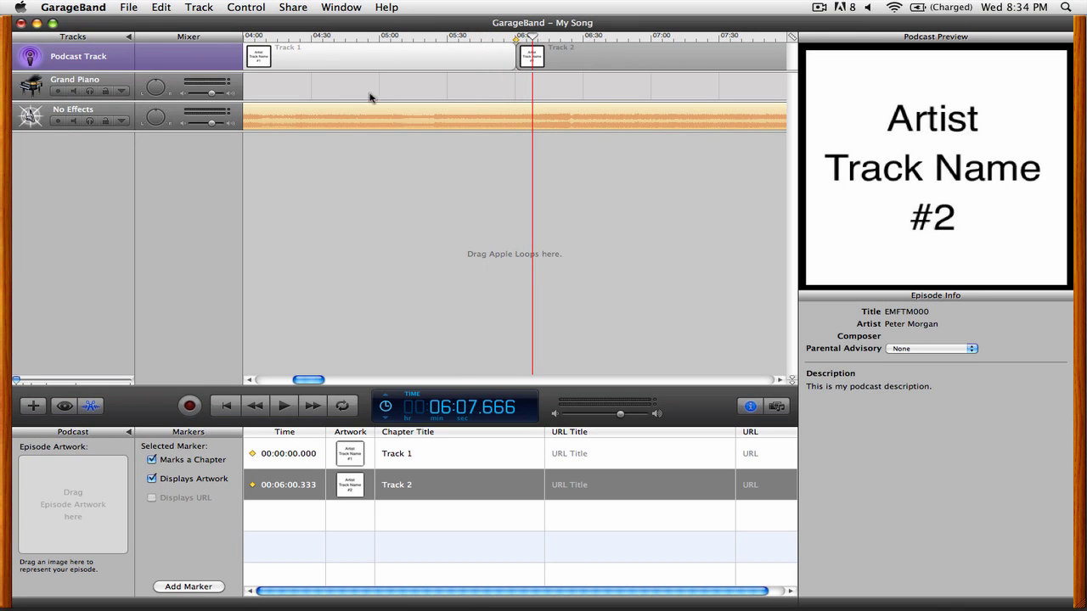
Add a third marker at 13:59.667 titled 'Track 3'
scroll(455, 129, right, 10)
scroll(456, 127, right, 10)
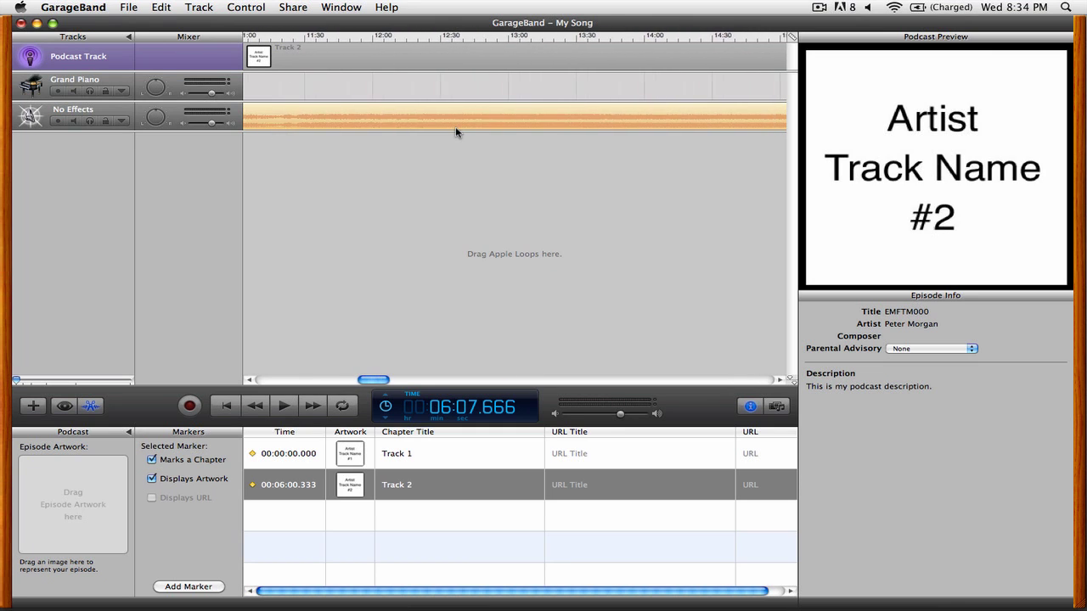
click(394, 37)
click(220, 587)
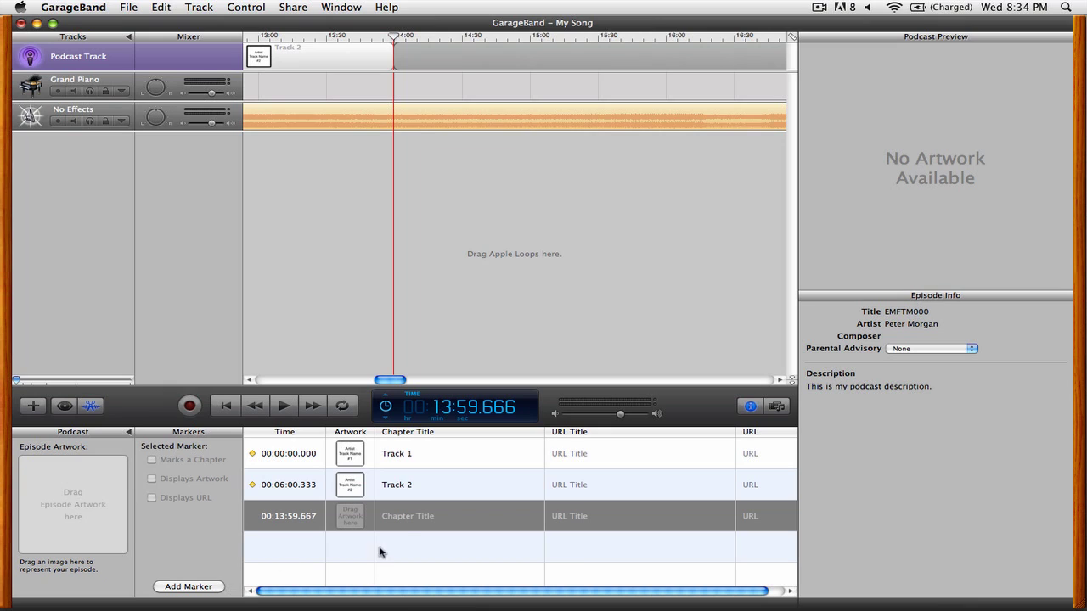
click(405, 518)
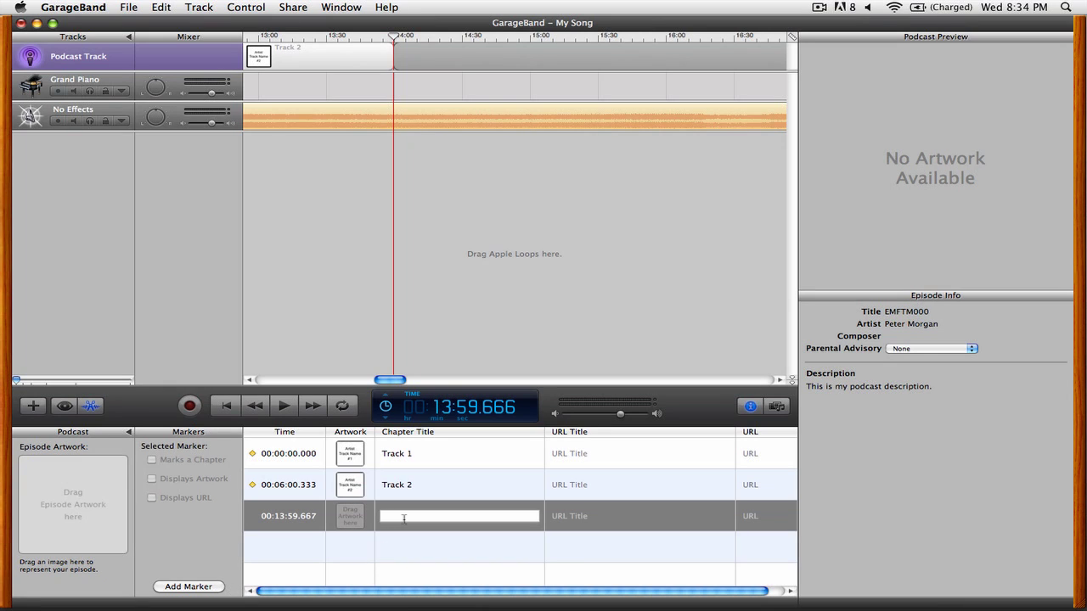
text(Track 3)
click(558, 551)
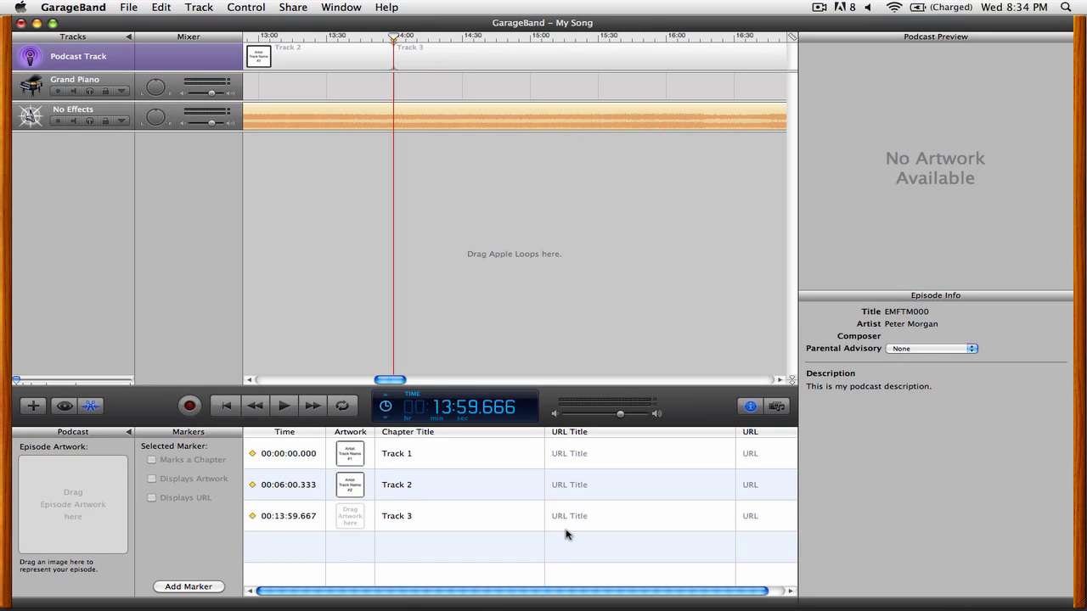
click(565, 515)
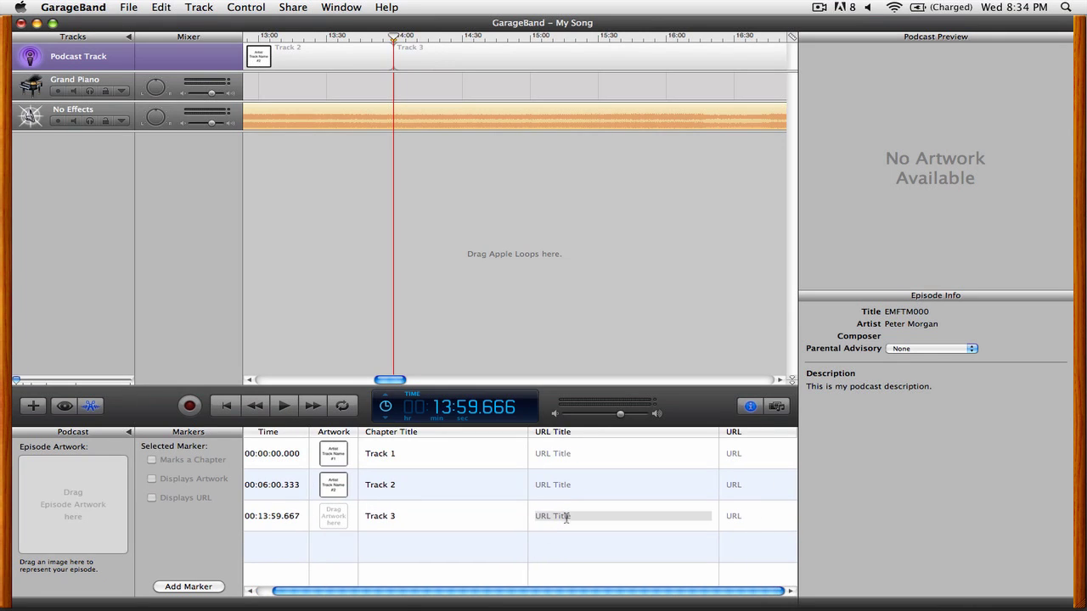
text(Free Download)
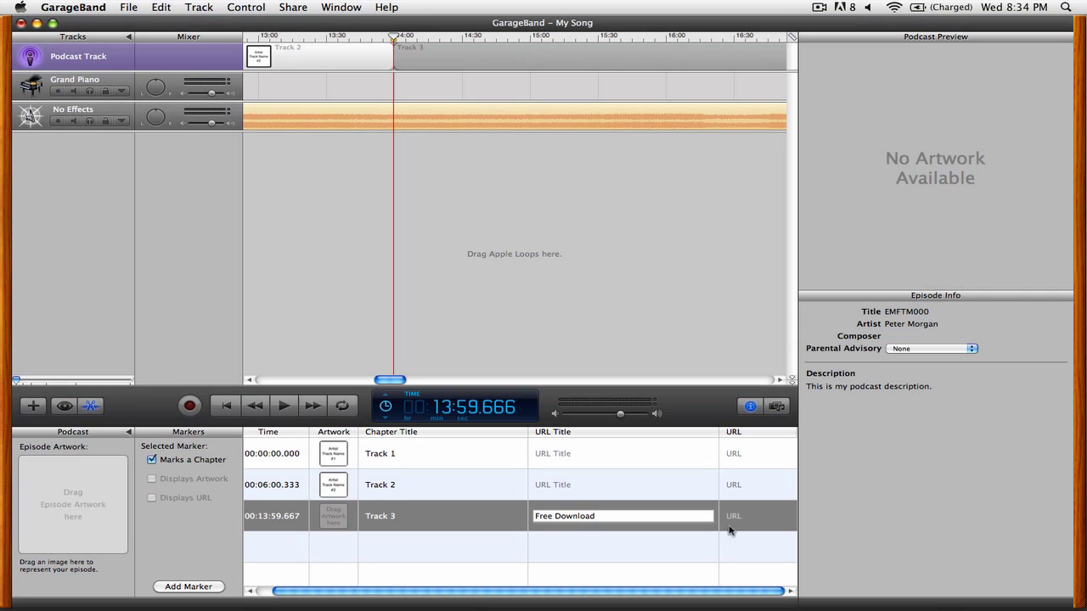
key(Tab)
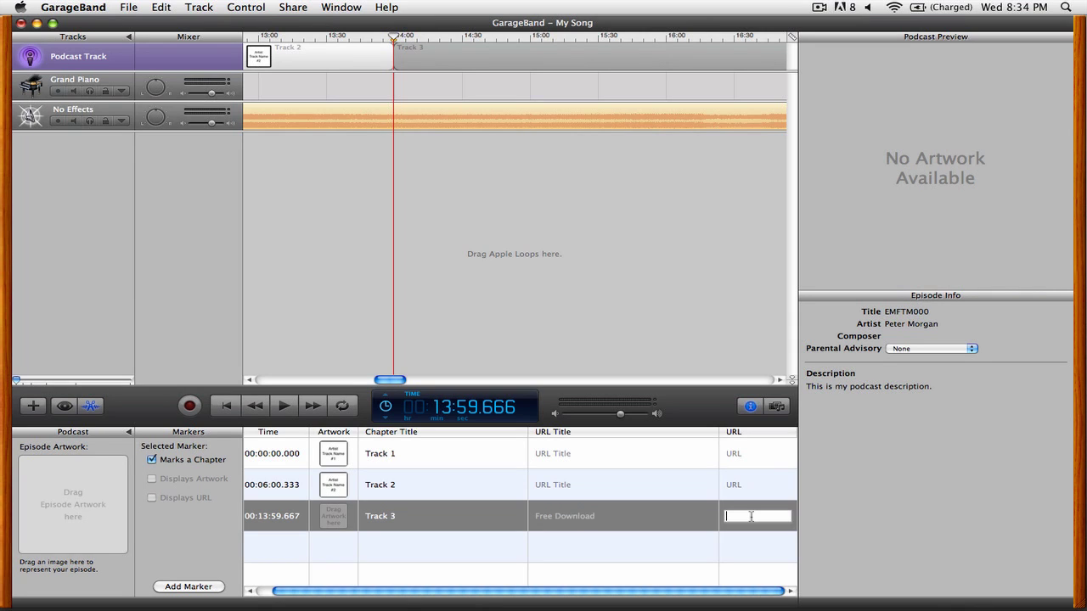
text(http://www.thedjpodcast.com)
key(Return)
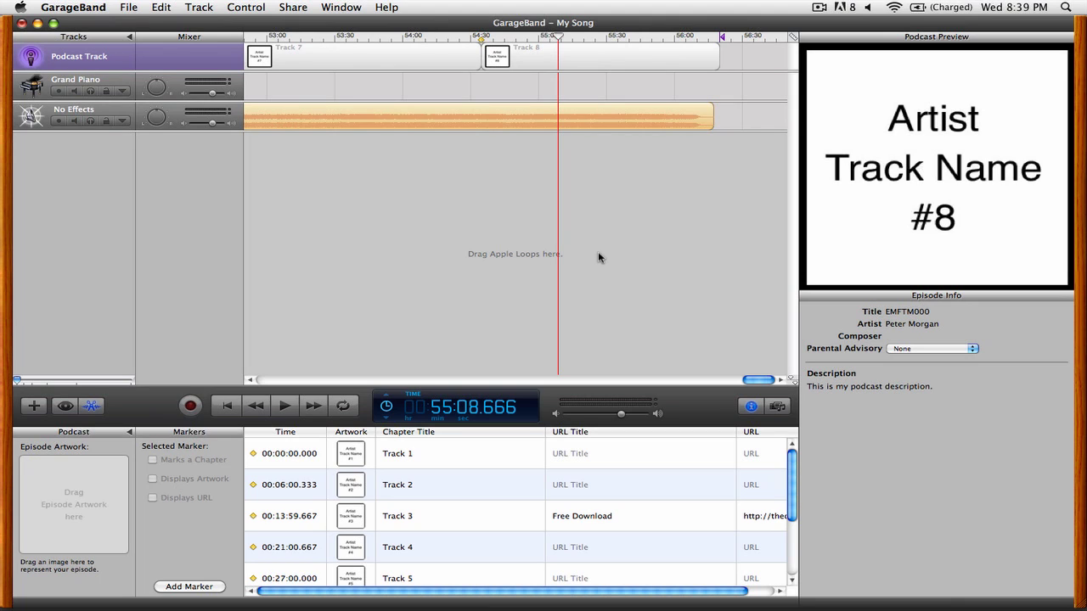
Open the Share menu to export the podcast
click(293, 7)
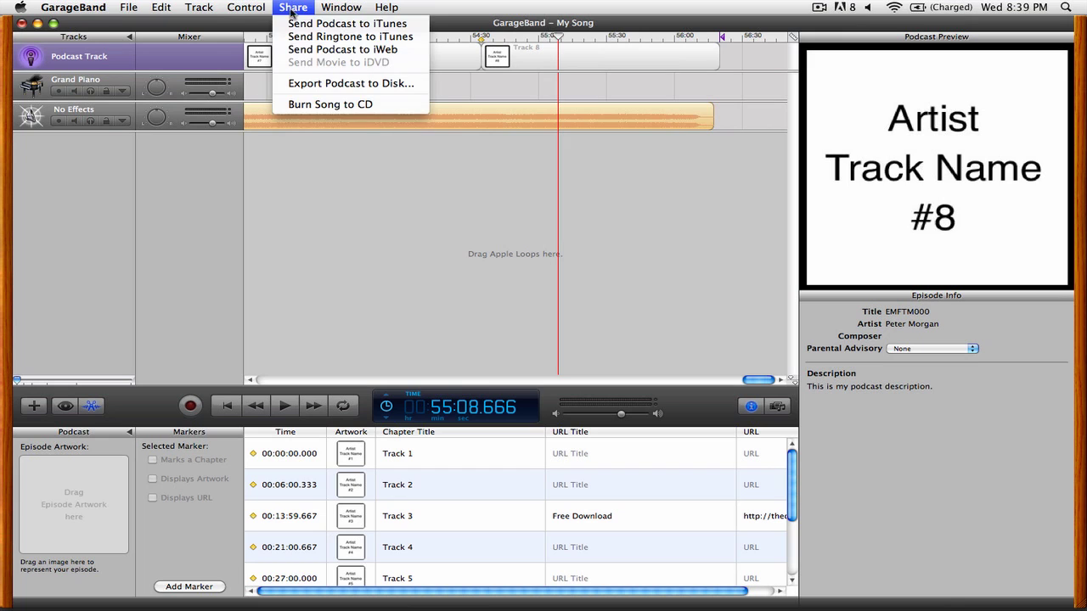
Choose Export Podcast to Disk and accept the AAC Encoder 128 kbps settings
click(324, 86)
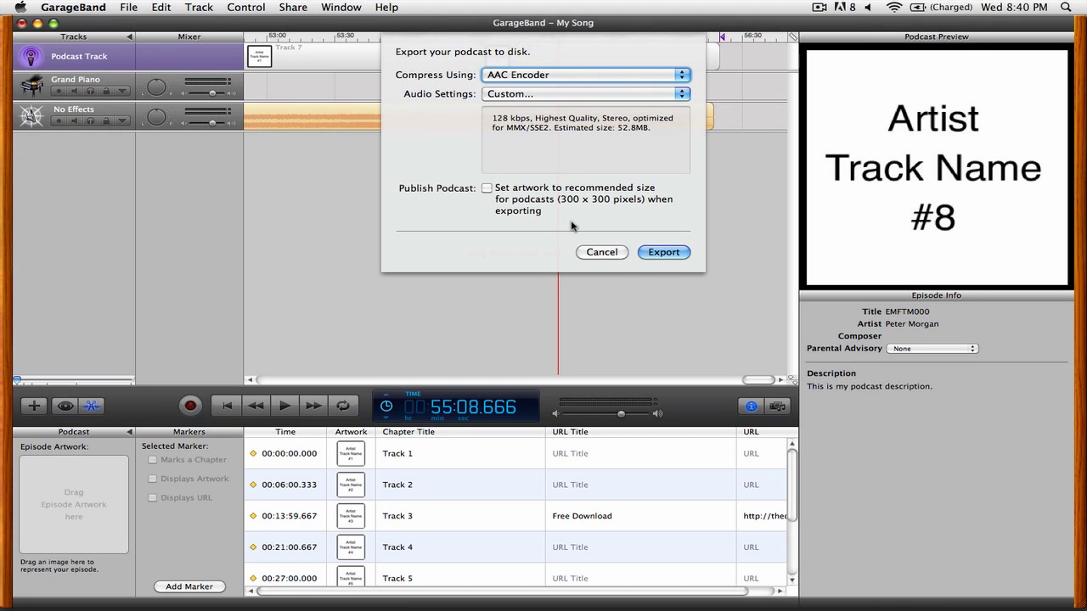
click(676, 252)
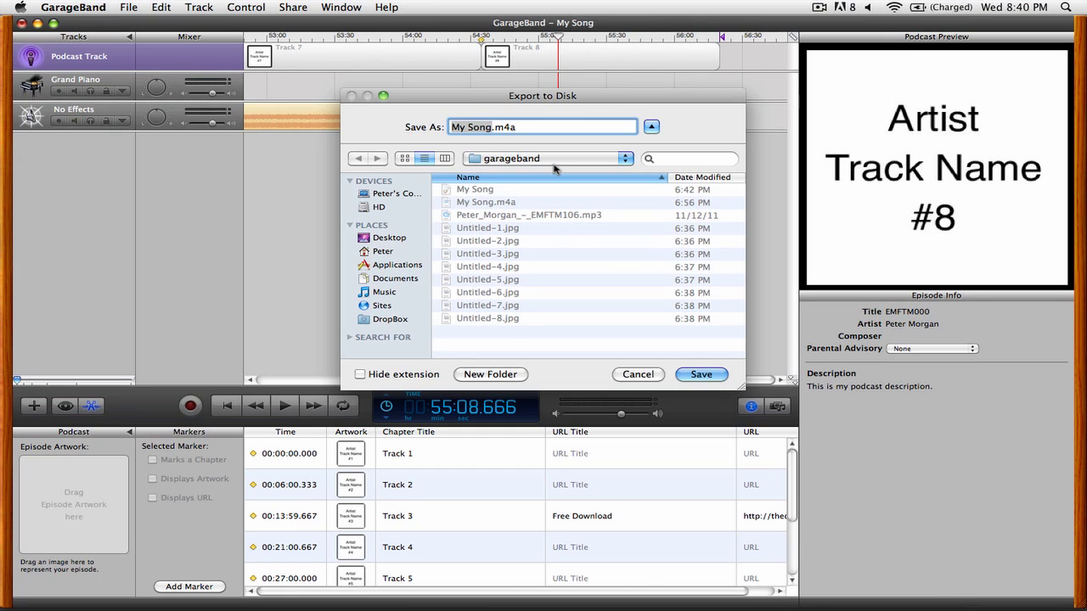
Save the export as My Song2.m4a in the garageband folder
key(Right)
text(2)
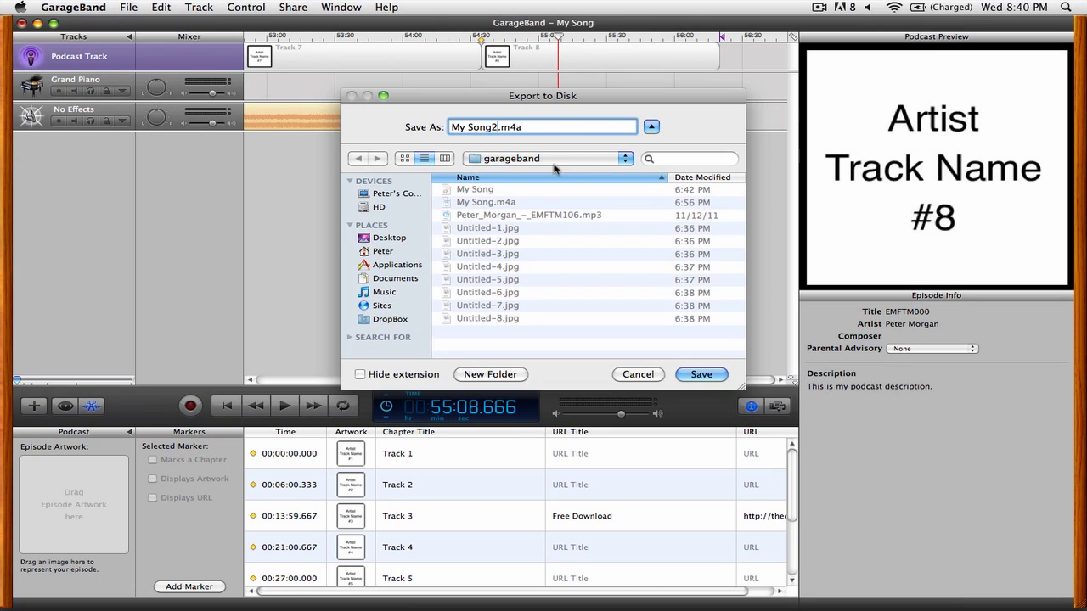
click(701, 374)
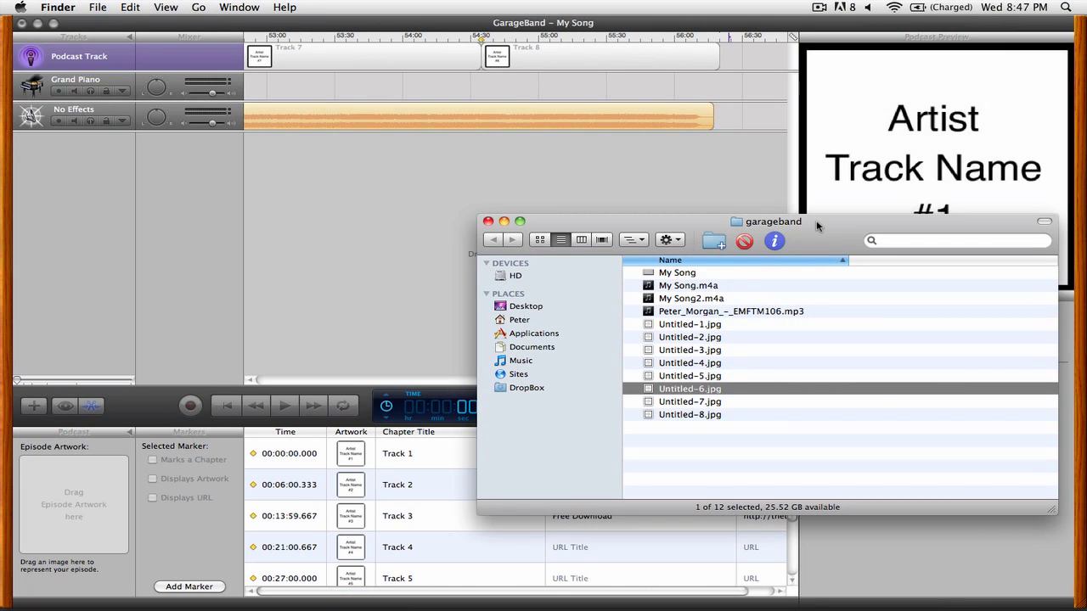
Open My Song2.m4a from the garageband folder in QuickTime Player 7
double_click(714, 298)
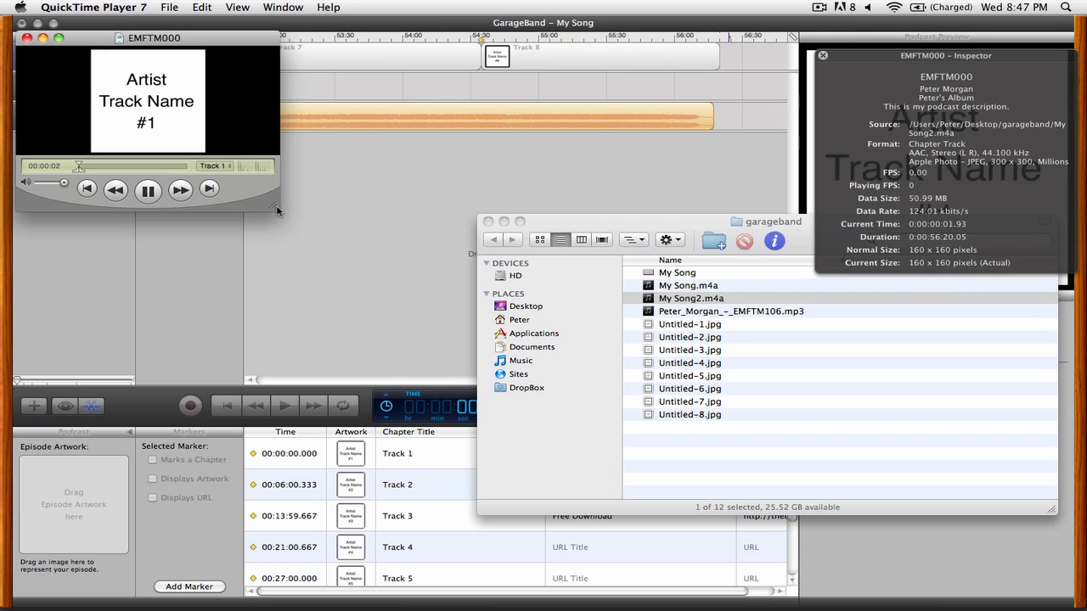
Enlarge the QuickTime player window and jump to chapters Track 2 and Track 3
drag(276, 209, 424, 329)
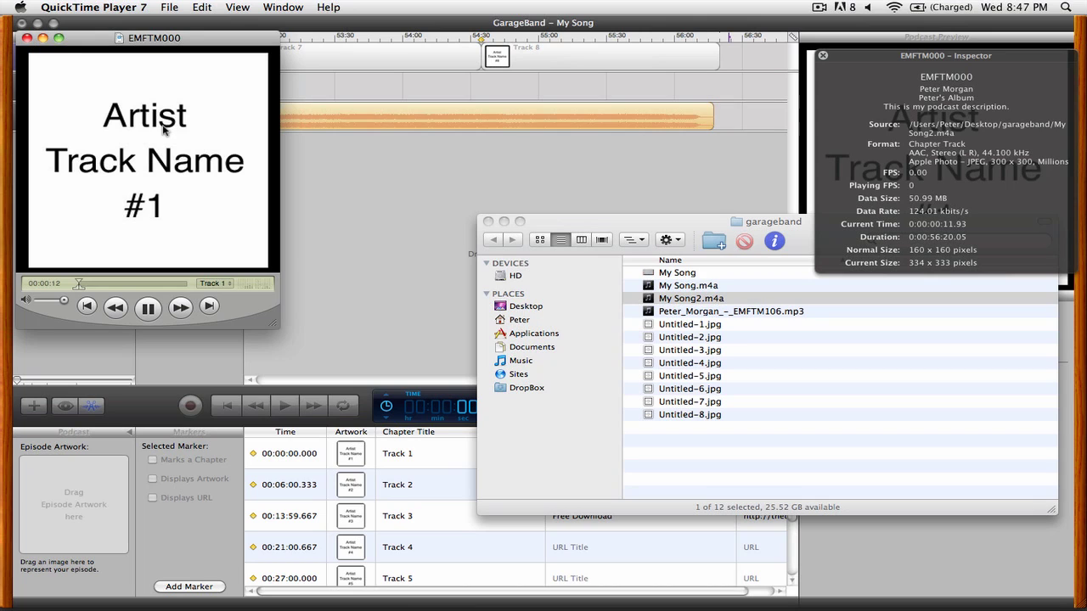
click(226, 289)
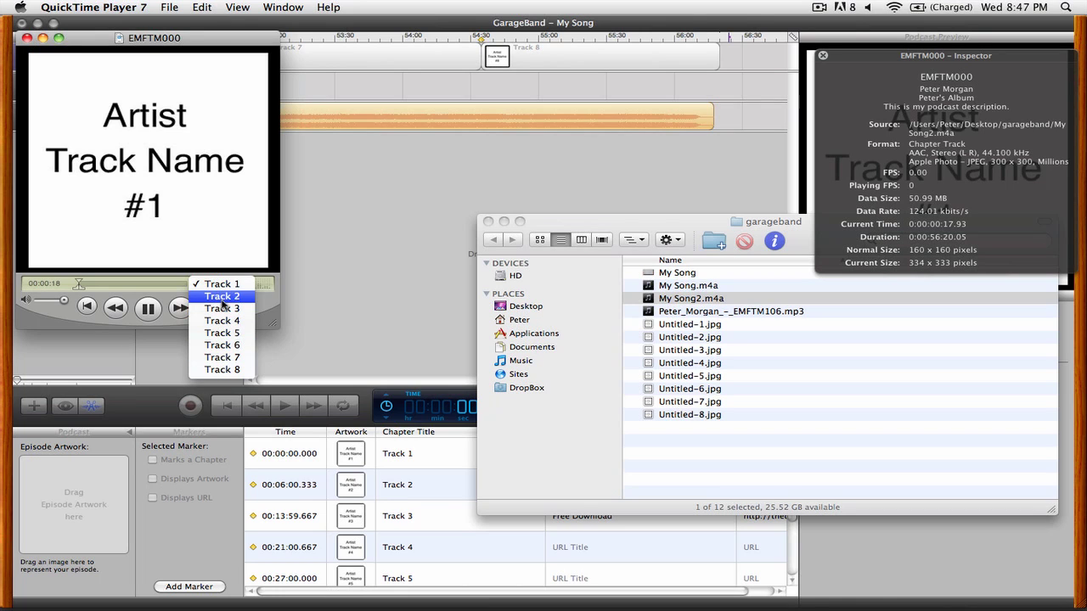
click(223, 301)
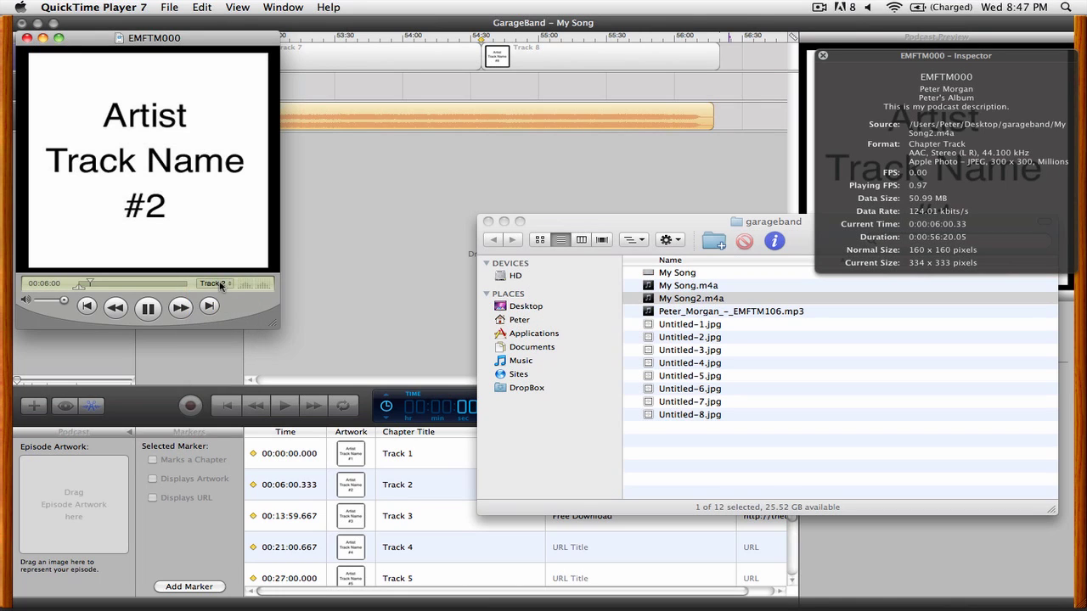
click(222, 304)
click(220, 298)
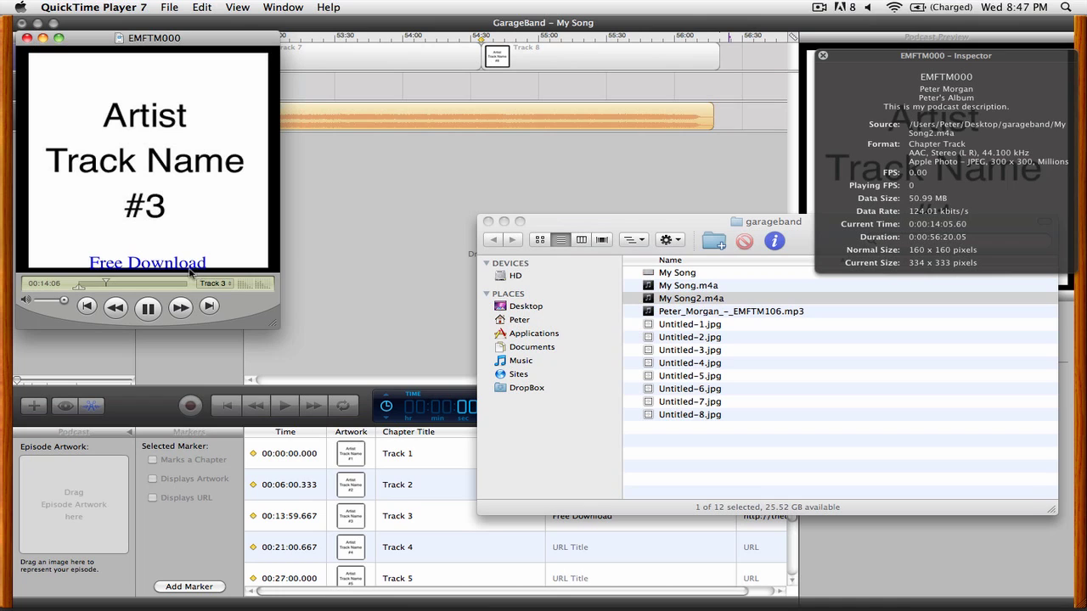
Step through chapters Track 4 and Track 5, skip ahead into Track 6, then pause playback
click(216, 286)
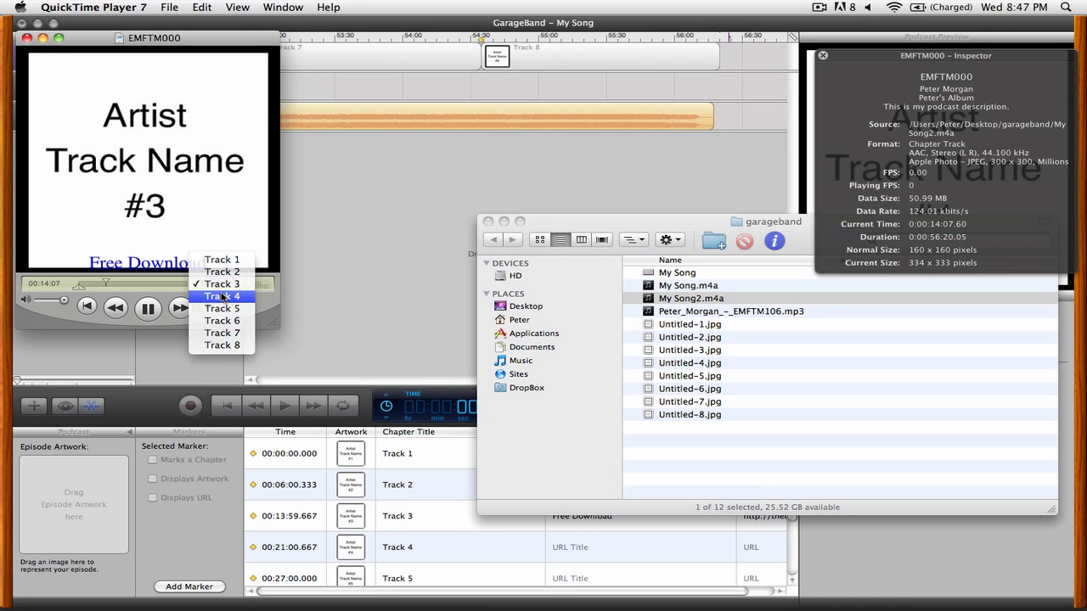
click(223, 296)
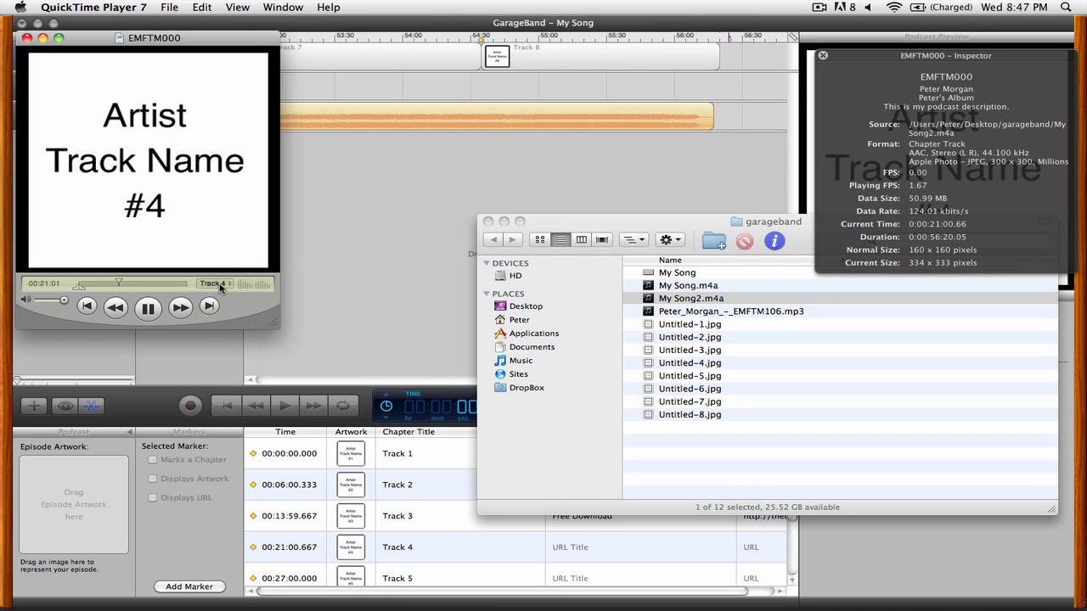
click(219, 286)
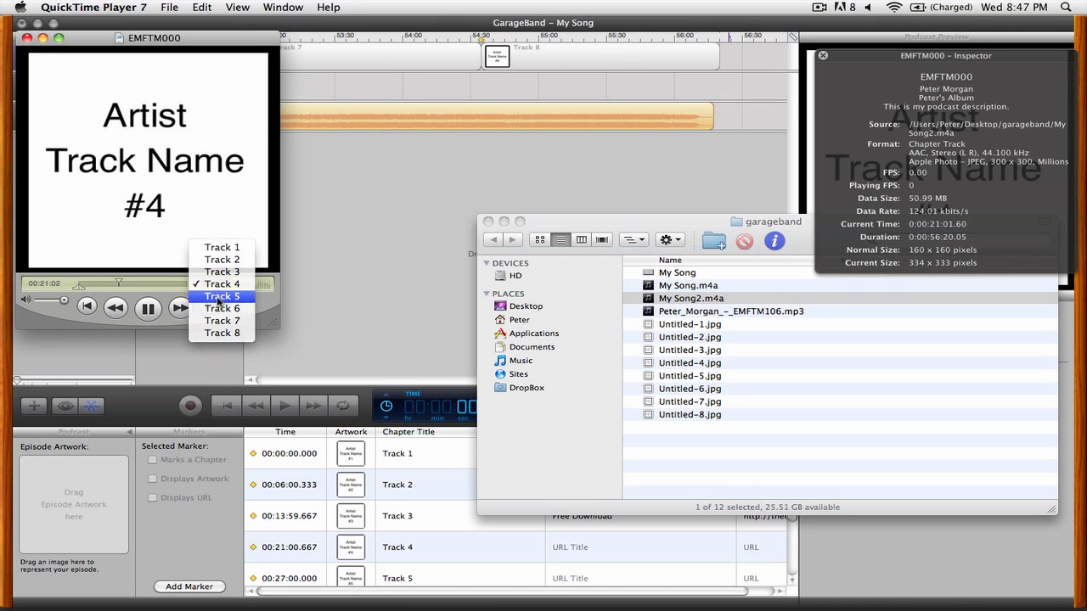
click(222, 296)
drag(132, 284, 183, 284)
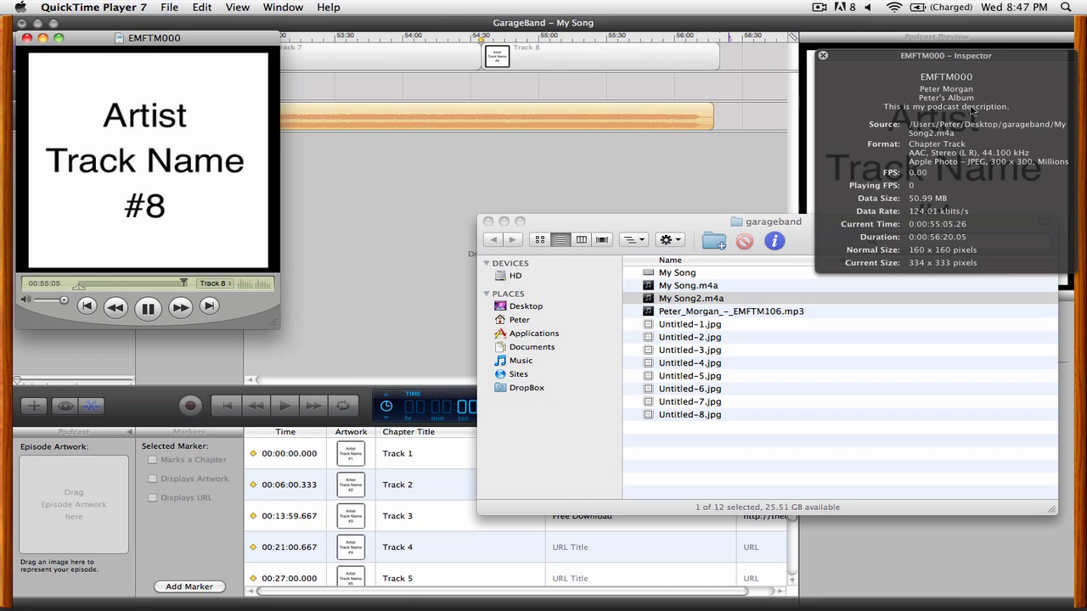
click(152, 308)
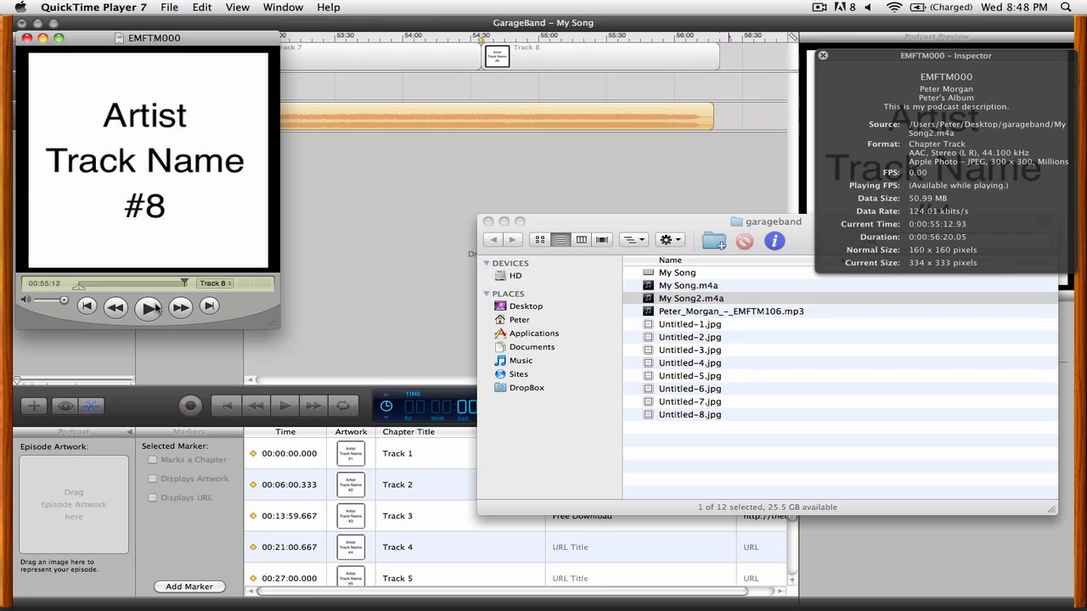